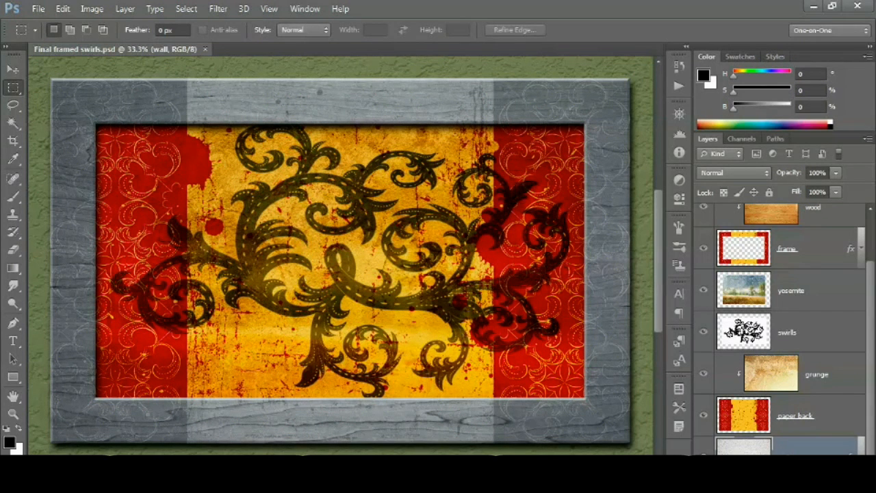
- Hide the wall layer
left_click(703, 456)
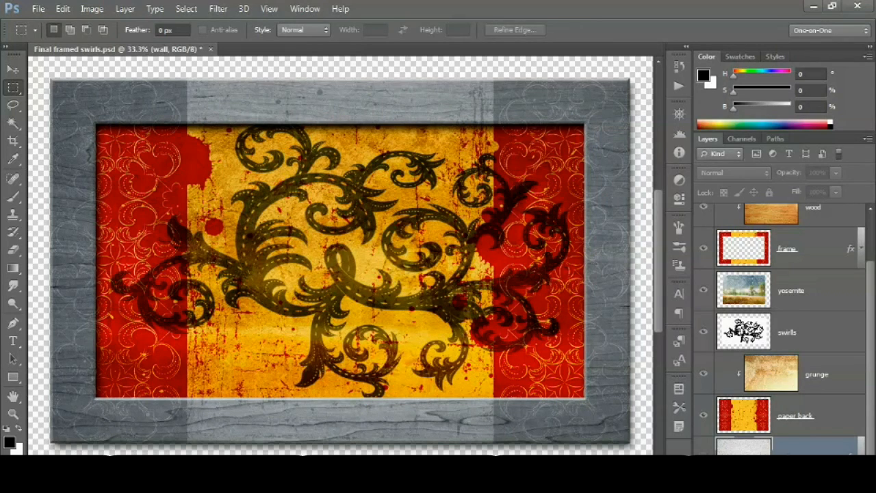
- Try adding a blank layer with default settings above the wall layer and another below it, removing each one
key("ctrl+alt+shift+n")
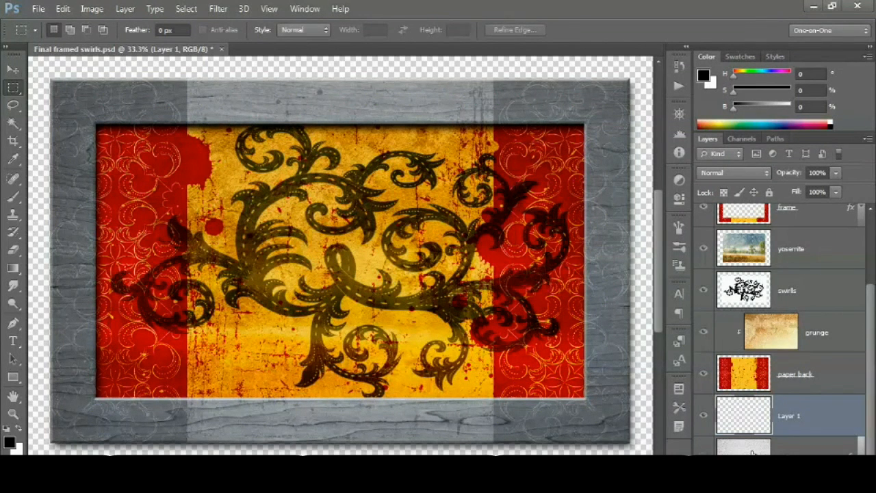
key("Delete")
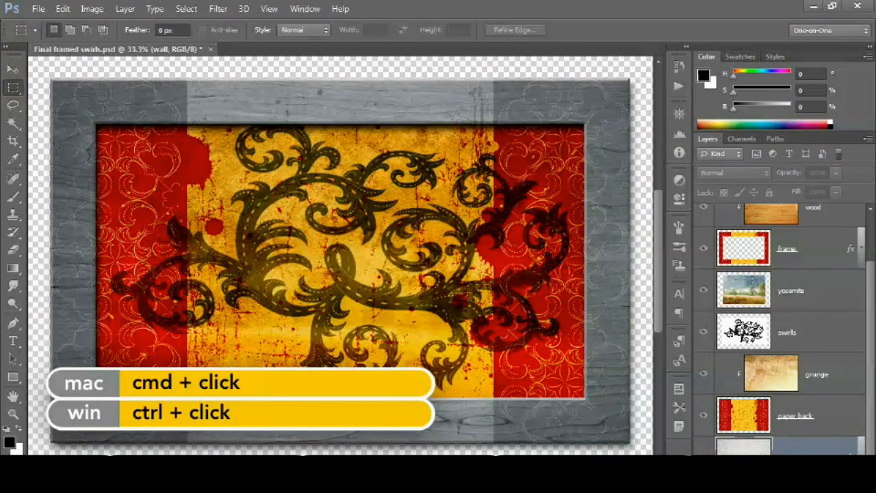
left_click(823, 484, "ctrl")
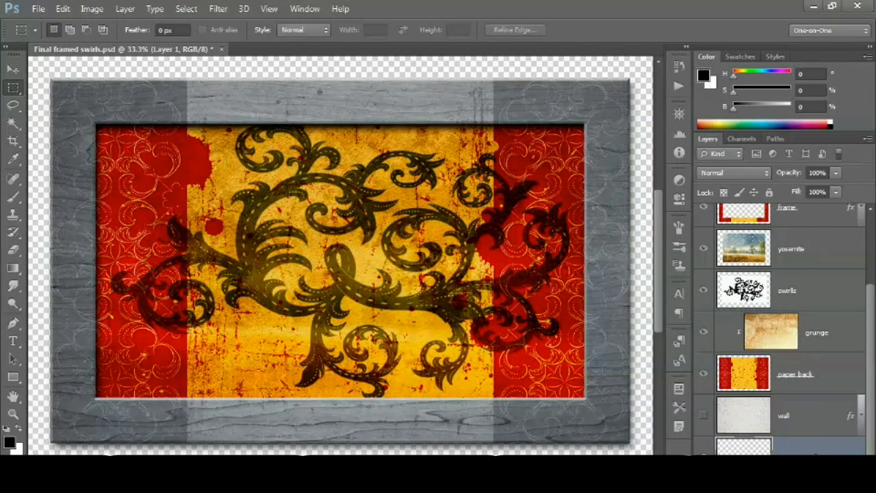
key("ctrl+z")
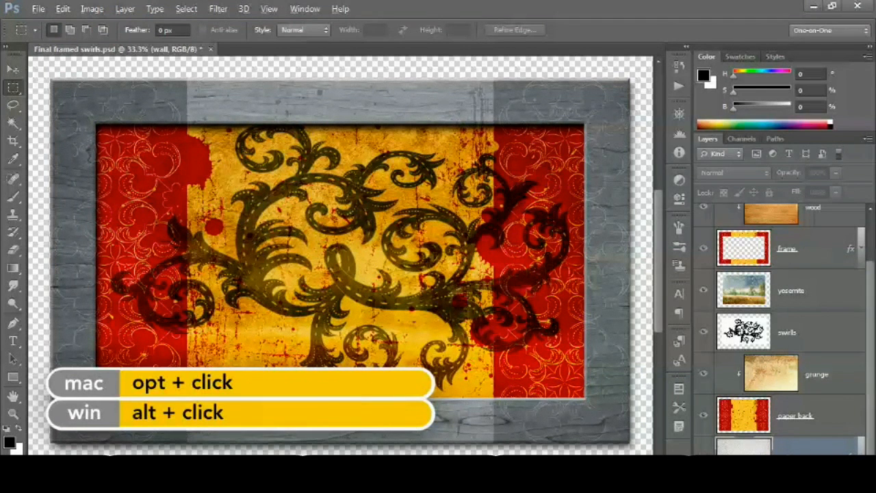
- Add a blank layer named "my new layer" above the wall layer and delete it again
left_click(825, 462, "alt")
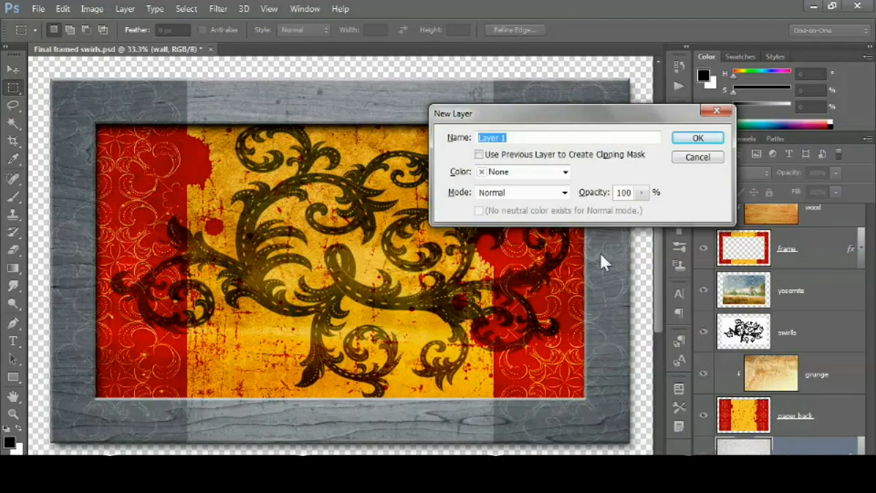
type("my new layer")
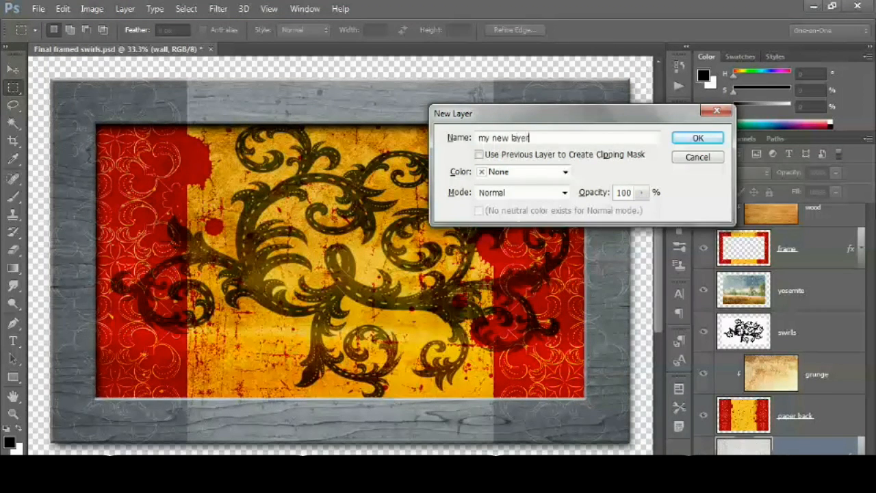
left_click(683, 139)
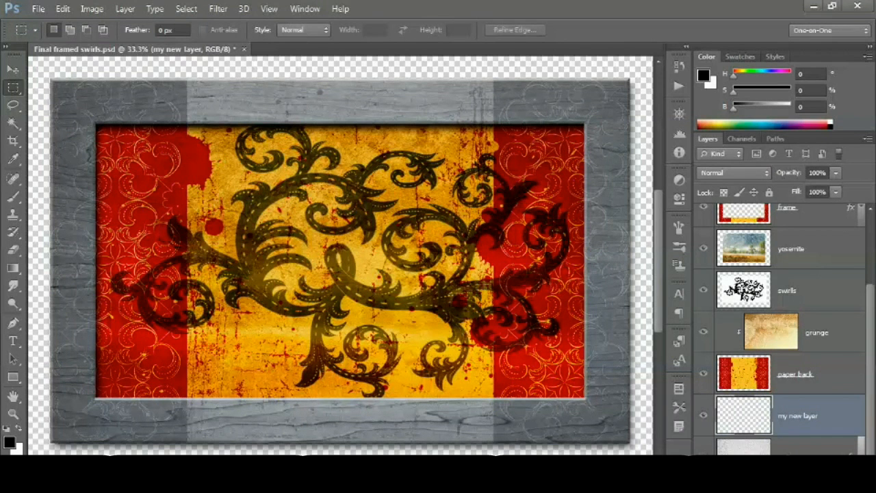
key("Delete")
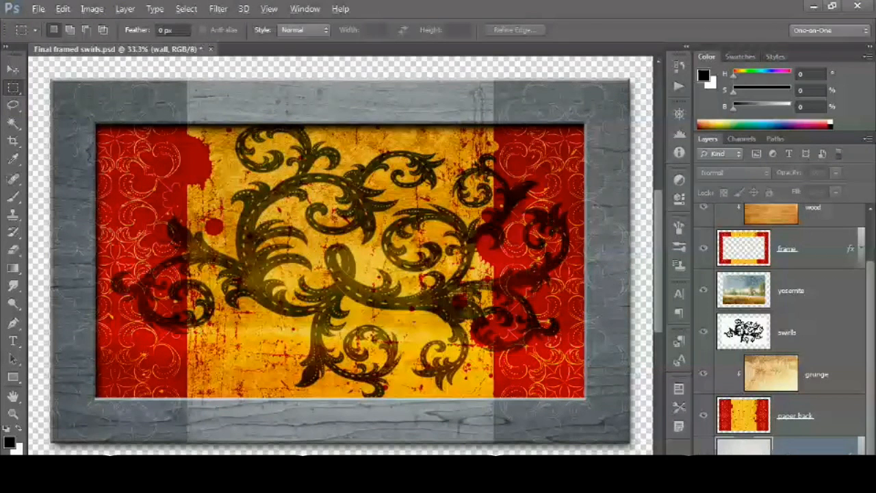
- Add a blank layer named "my new layer" below the wall layer and delete it again
key("ctrl+shift+n")
type("my new layer")
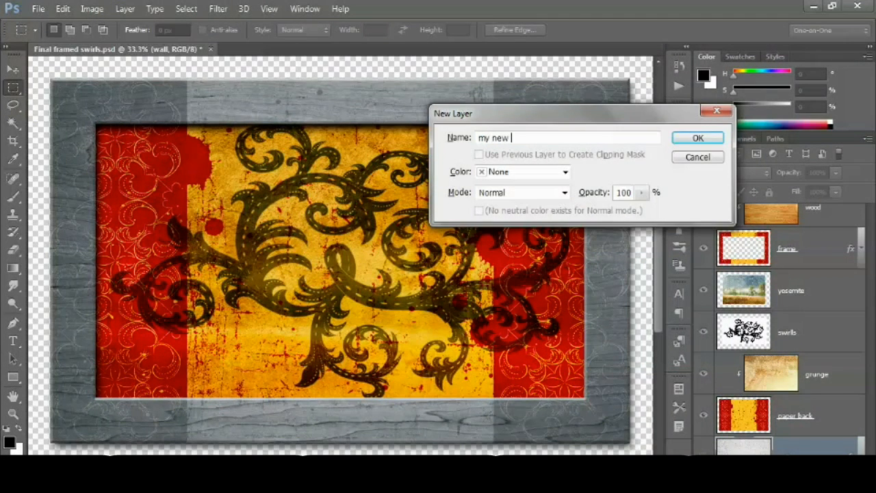
left_click(686, 138)
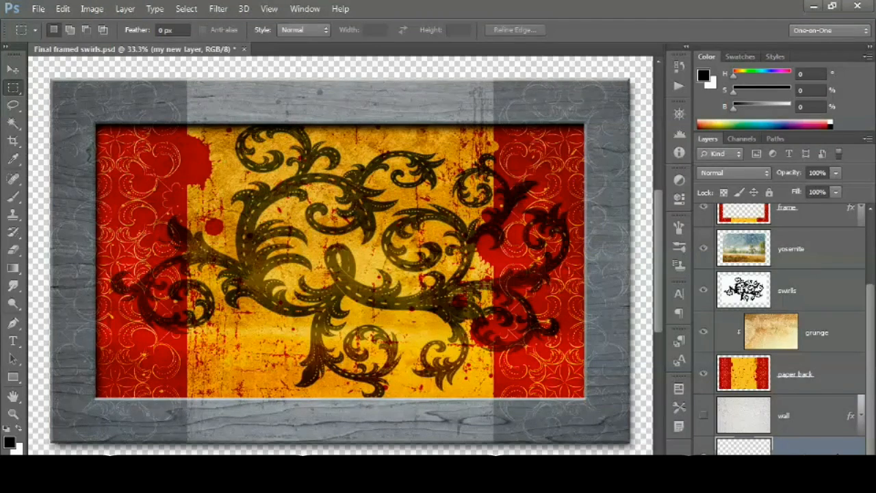
key("Delete")
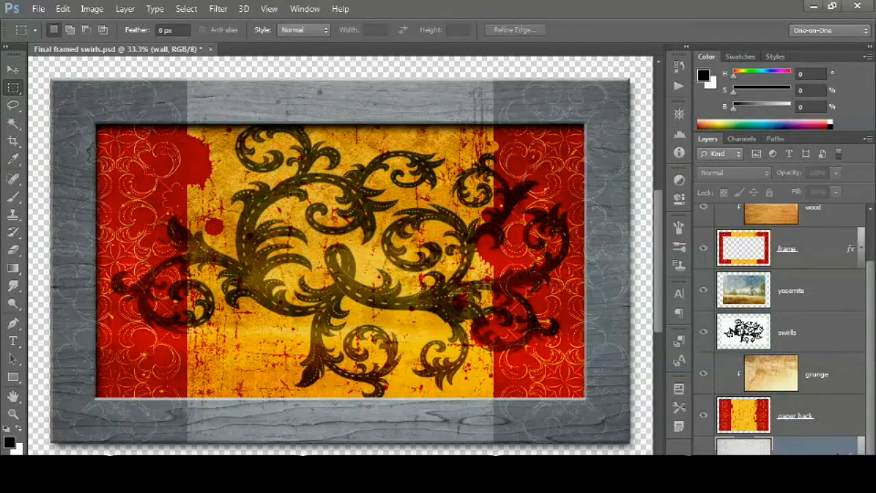
- Create a blank layer named "my new layer" above the wall layer, with Normal mode and 100% opacity
left_click(867, 139)
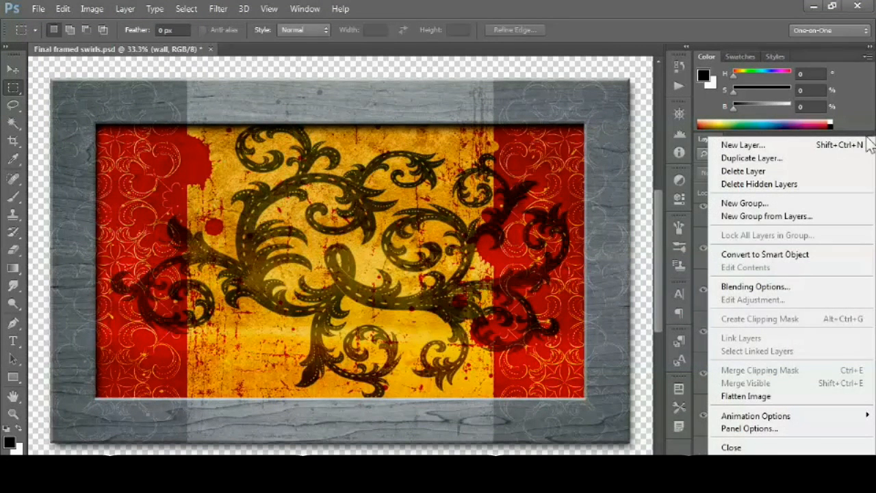
left_click(798, 145)
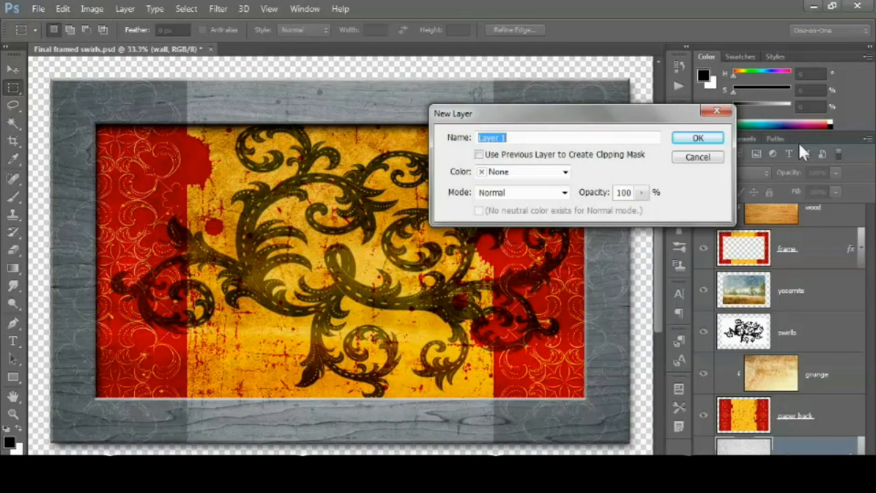
type("my new layer")
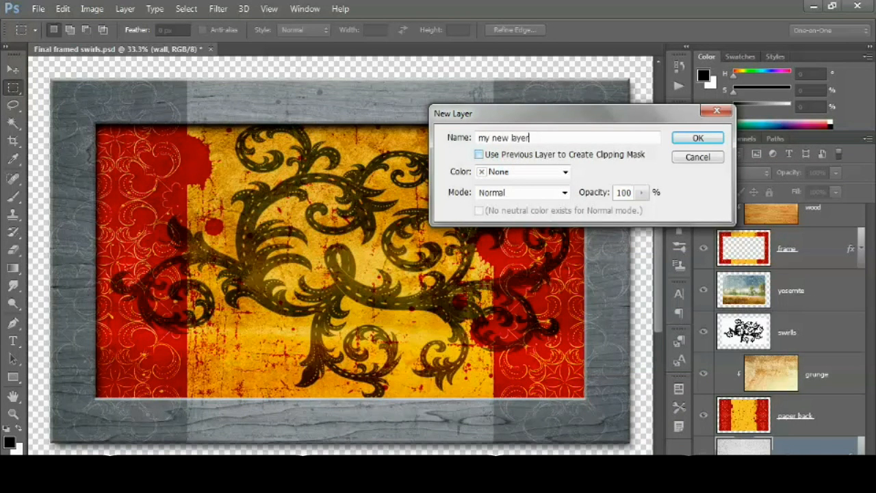
left_click(698, 138)
scroll(829, 388, "down", 1)
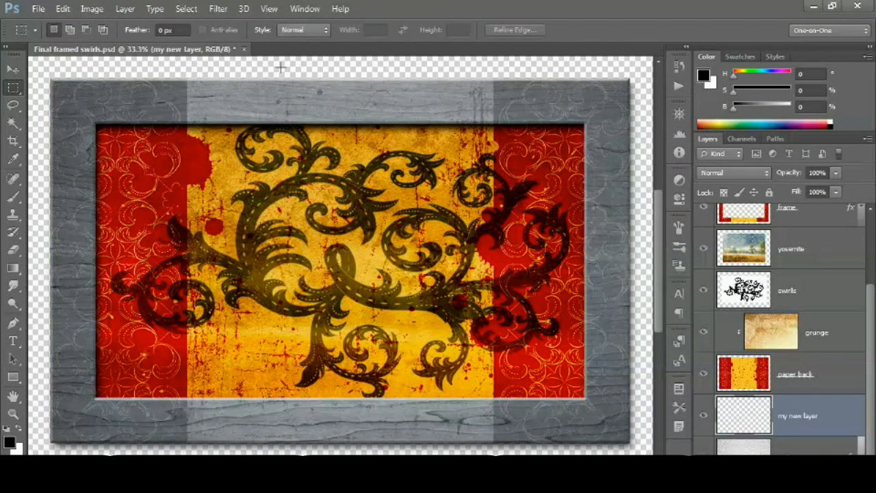
- Convert "my new layer" into the Background layer and toggle its visibility off and on to compare the shadow around the frame
left_click(124, 9)
mouse_move(168, 24)
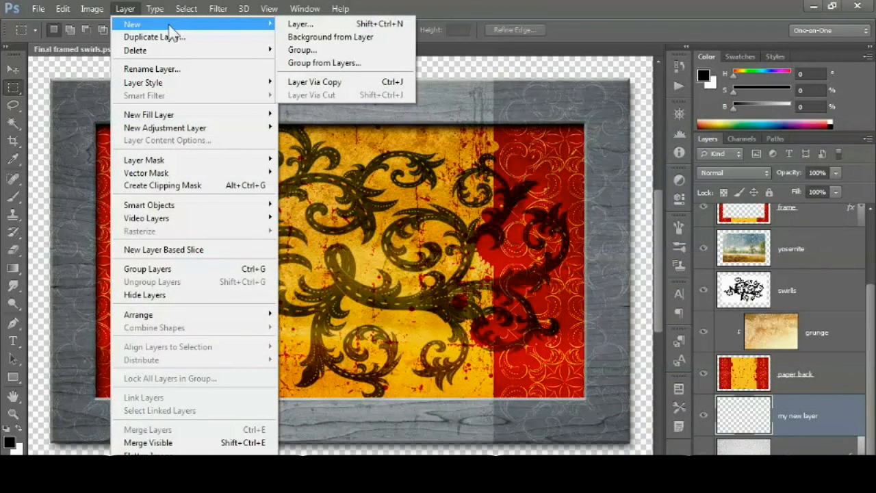
left_click(387, 38)
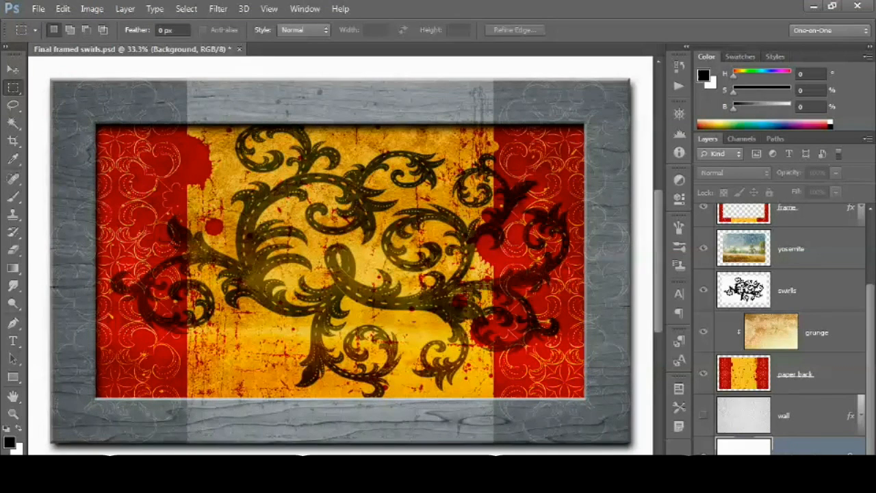
left_click(703, 457)
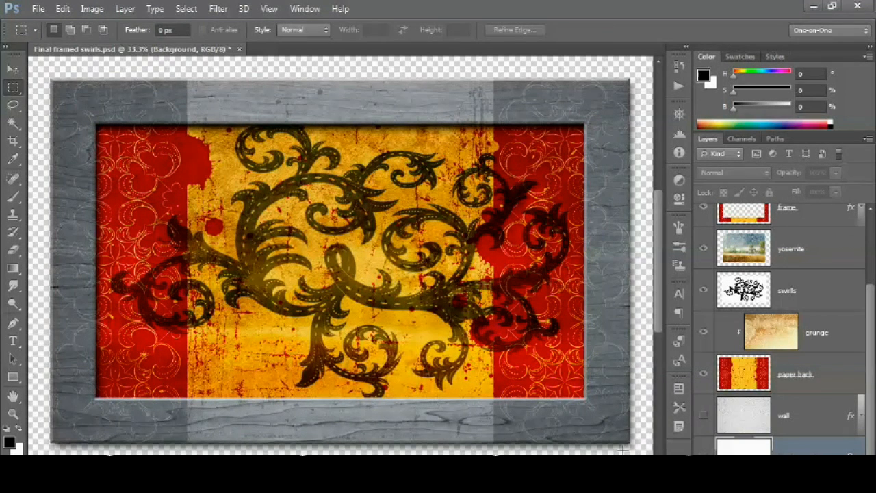
left_click(703, 457)
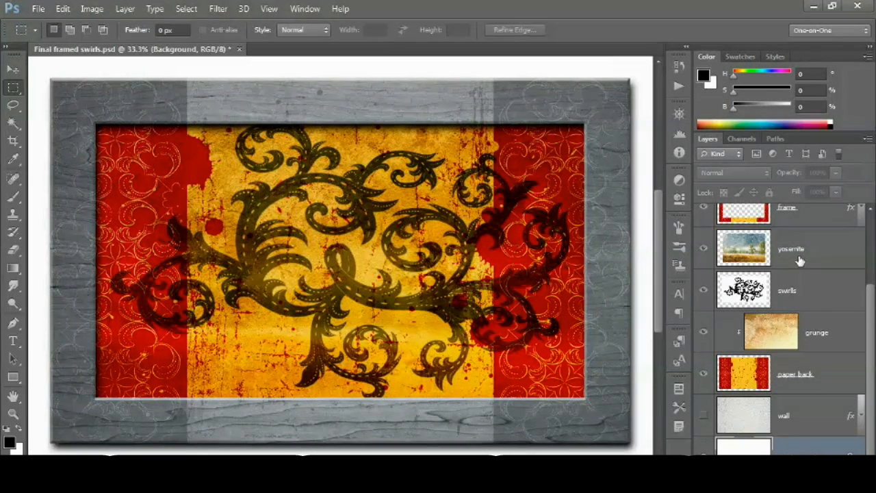
- Expand the frame layer's effects and set its drop shadow opacity to 50%
scroll(871, 232, "up", 3)
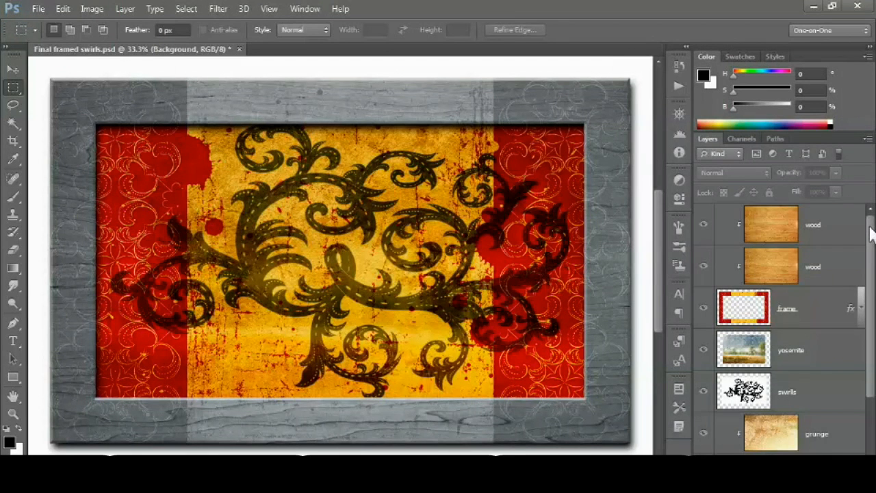
left_click(862, 309)
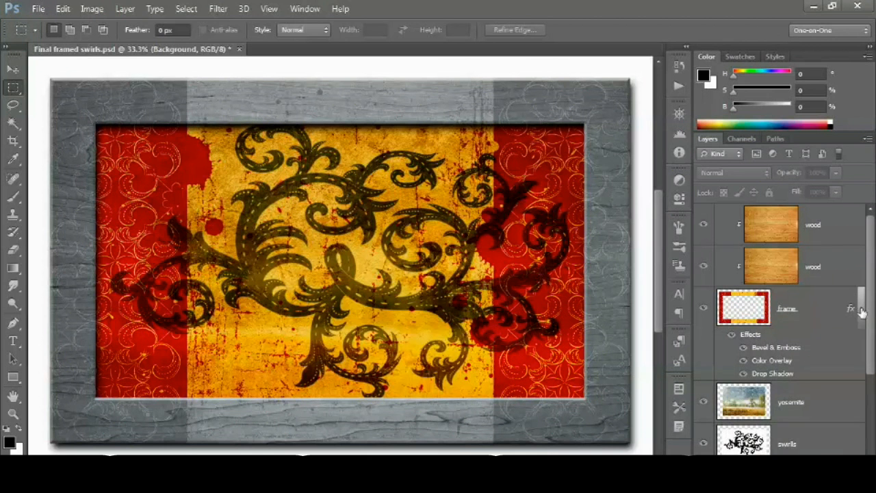
left_click(788, 379)
double_click(794, 375)
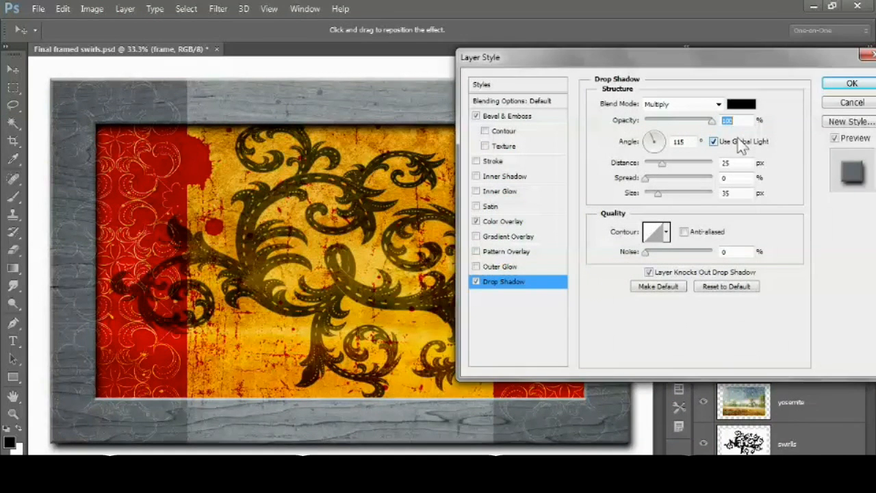
key("shift+Down")
key("shift+Down")
key("shift+Down")
key("shift+Down")
key("shift+Down")
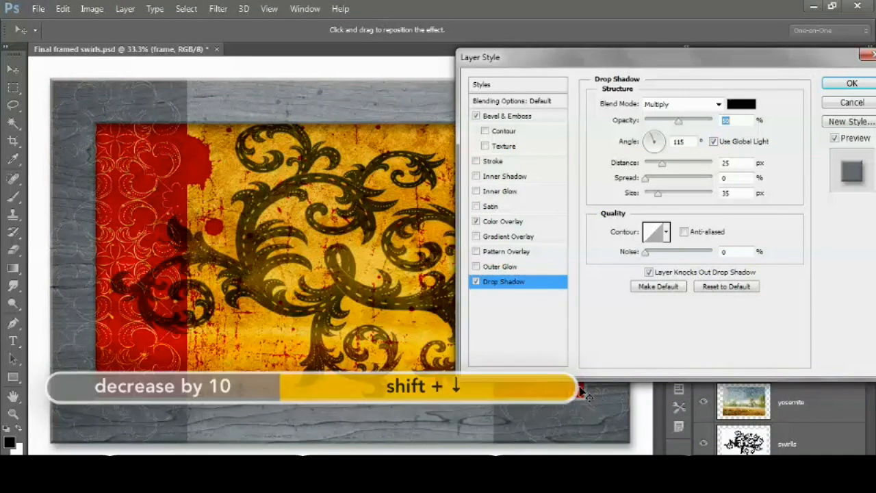
- Set the frame's drop shadow distance and size to 45 px each and apply the layer style
key("Tab")
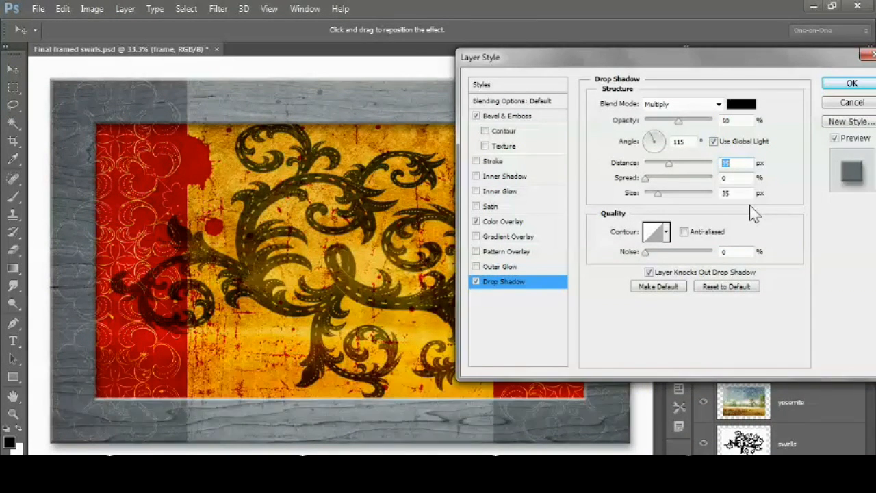
key("shift+Up")
key("shift+Up")
key("Tab")
key("Tab")
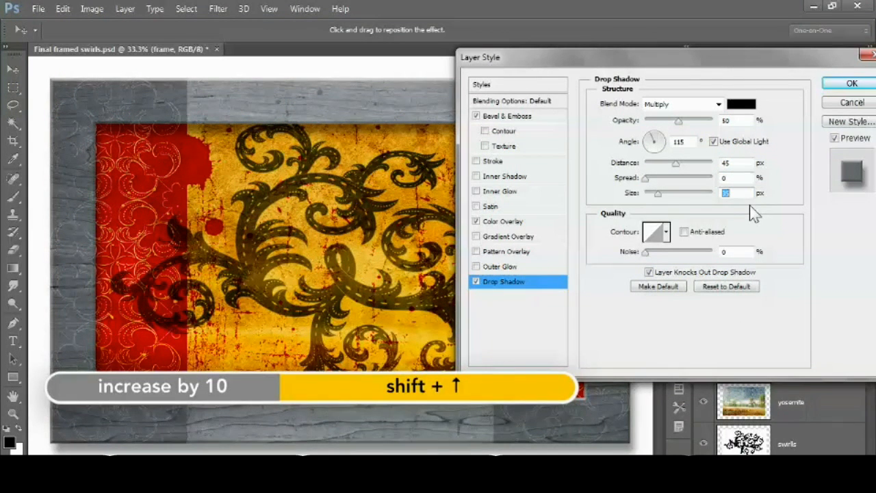
key("shift+Up")
type("45")
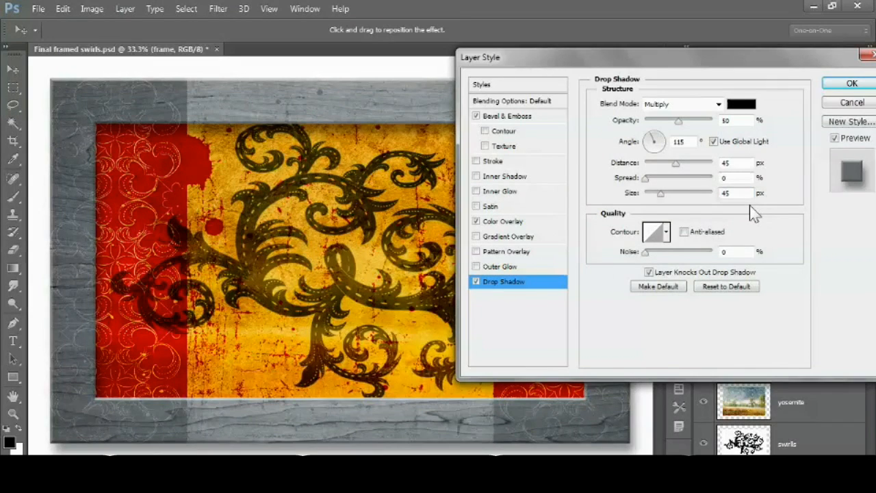
left_click(851, 83)
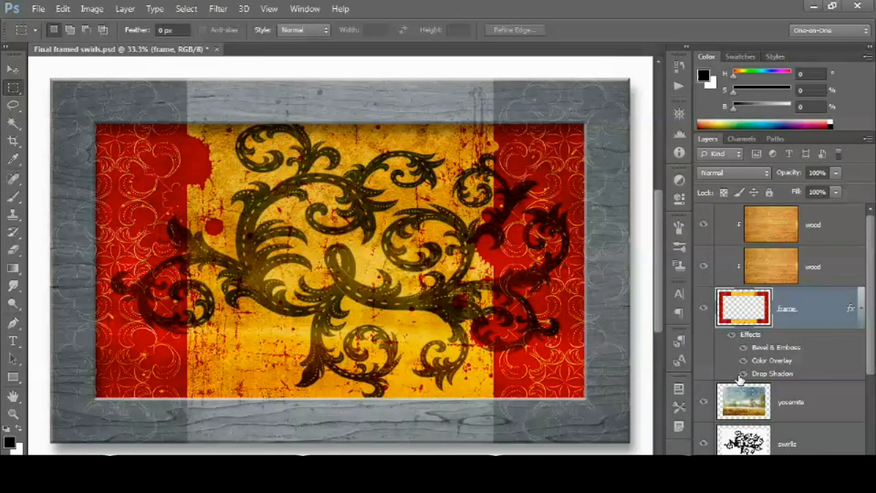
- Toggle the Background layer's visibility off and on to compare the frame's drop shadow against transparency and white
scroll(734, 386, "down", 3)
scroll(734, 389, "down", 1)
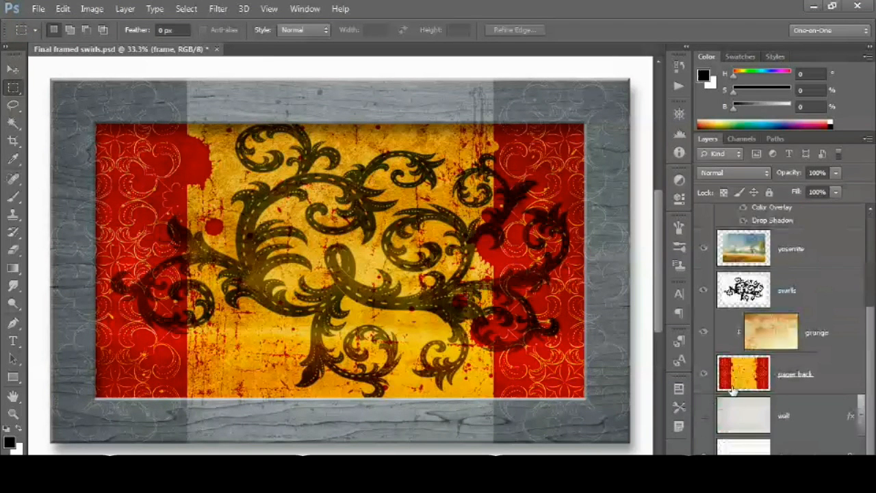
left_click(704, 456)
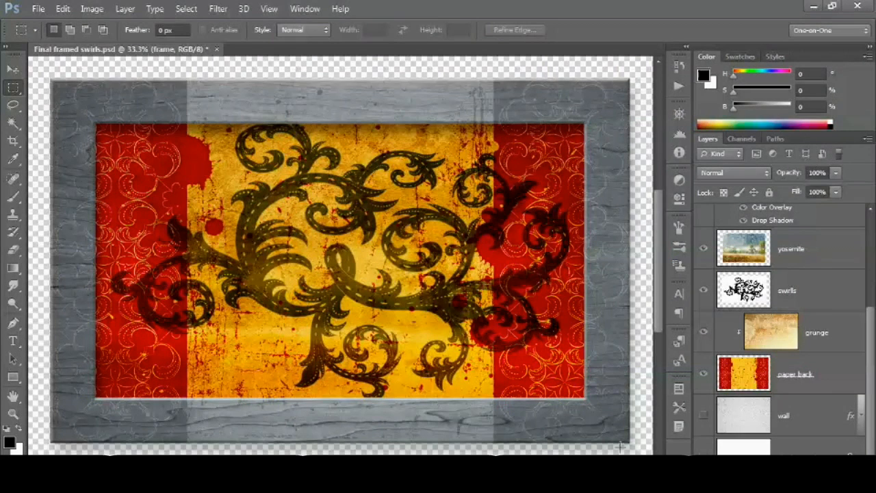
left_click(704, 456)
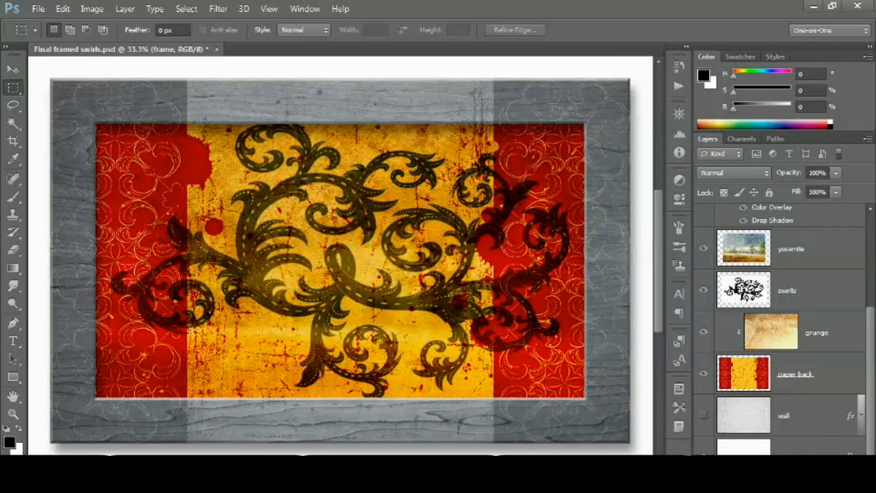